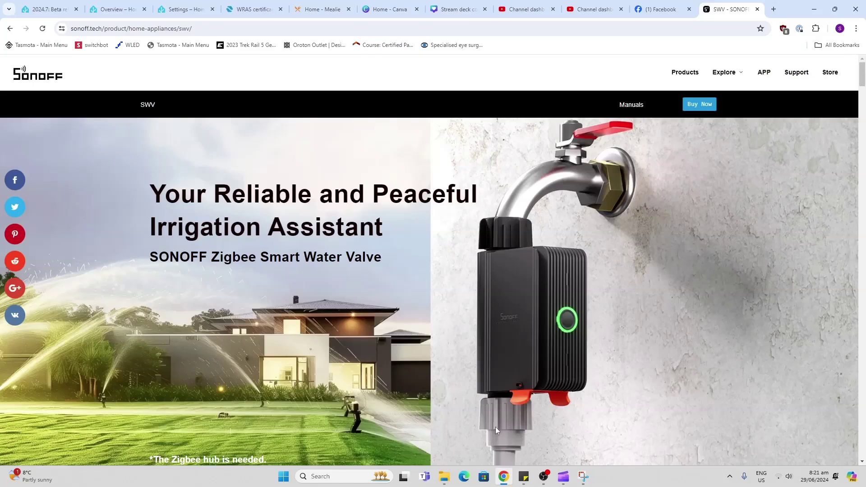
Pair the SONOFF SWV valve through Add Integration's Add Zigbee device option
{"action": "scroll", "coordinate": [495, 429], "scroll_direction": "down", "scroll_amount": 7}
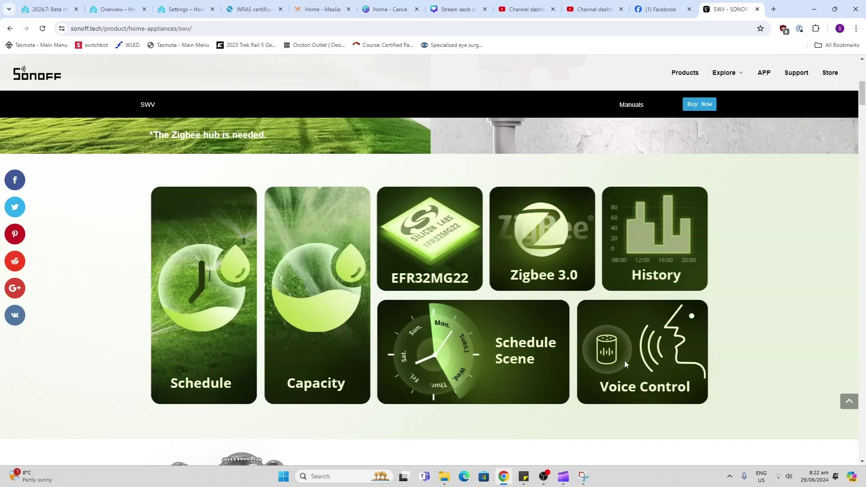
{"action": "scroll", "coordinate": [624, 361], "scroll_direction": "down", "scroll_amount": 3}
{"action": "scroll", "coordinate": [624, 361], "scroll_direction": "down", "scroll_amount": 3}
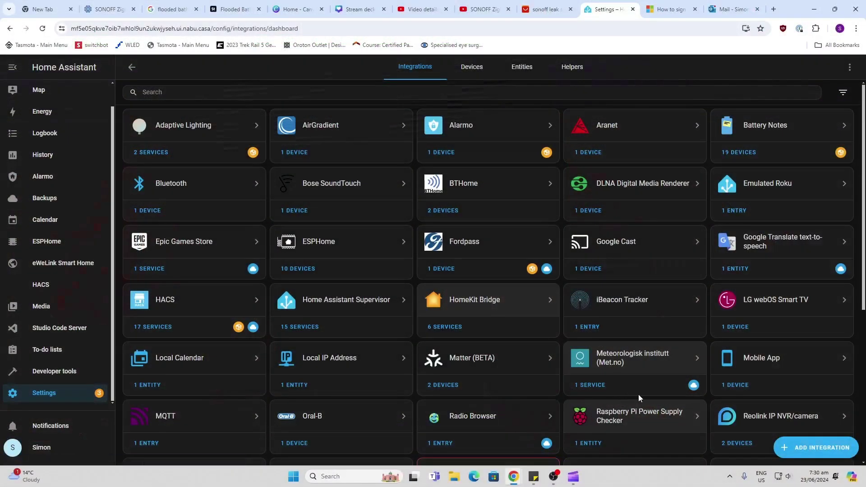
{"action": "left_click", "coordinate": [794, 448]}
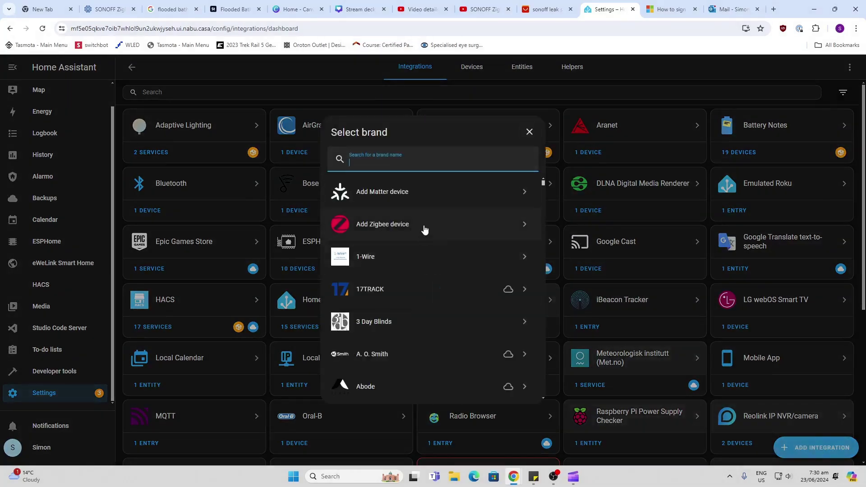
{"action": "left_click", "coordinate": [424, 226]}
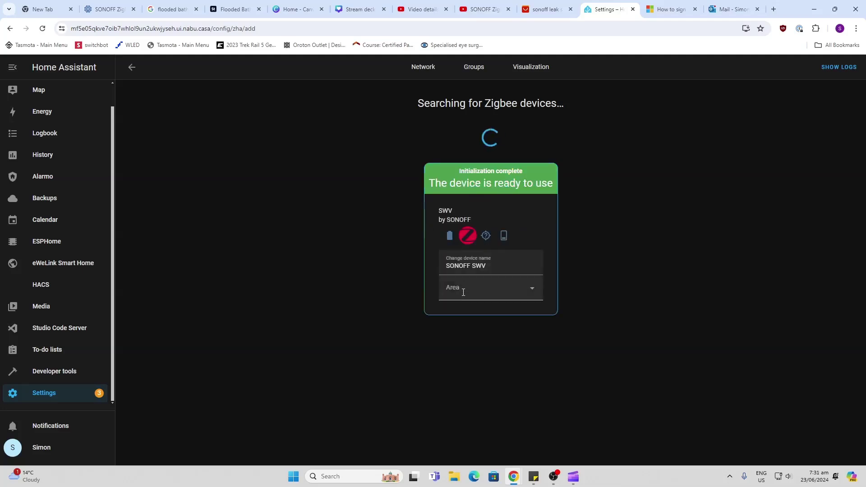
Assign the new valve to the outdoors area and return to the integrations overview
{"action": "left_click", "coordinate": [463, 292]}
{"action": "left_click", "coordinate": [500, 408]}
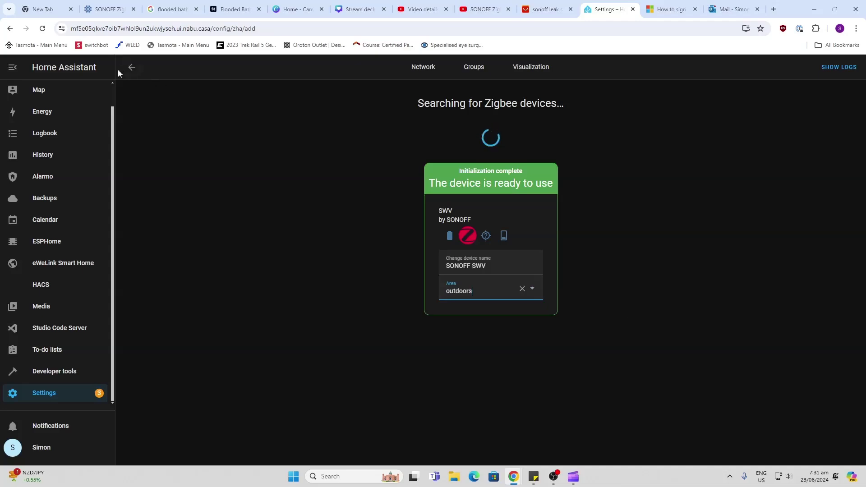
{"action": "left_click", "coordinate": [132, 69]}
Open the SONOFF SWV row from the Zigbee Home Automation card's 19 devices list
{"action": "scroll", "coordinate": [590, 346], "scroll_direction": "down", "scroll_amount": 5}
{"action": "scroll", "coordinate": [589, 346], "scroll_direction": "down", "scroll_amount": 1}
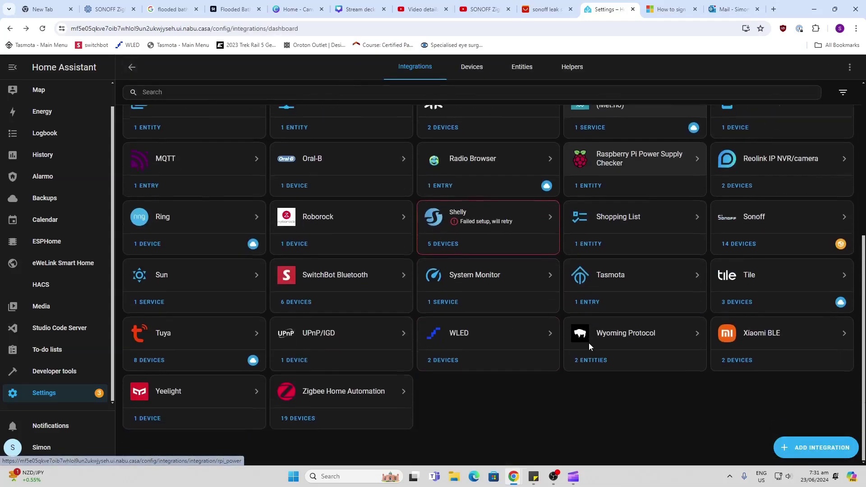
{"action": "scroll", "coordinate": [530, 352], "scroll_direction": "up", "scroll_amount": 2}
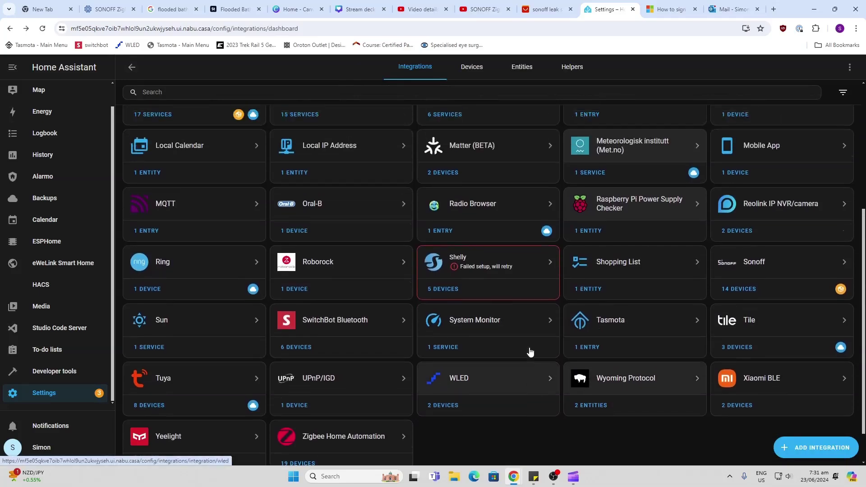
{"action": "scroll", "coordinate": [529, 350], "scroll_direction": "down", "scroll_amount": 1}
{"action": "scroll", "coordinate": [529, 351], "scroll_direction": "down", "scroll_amount": 1}
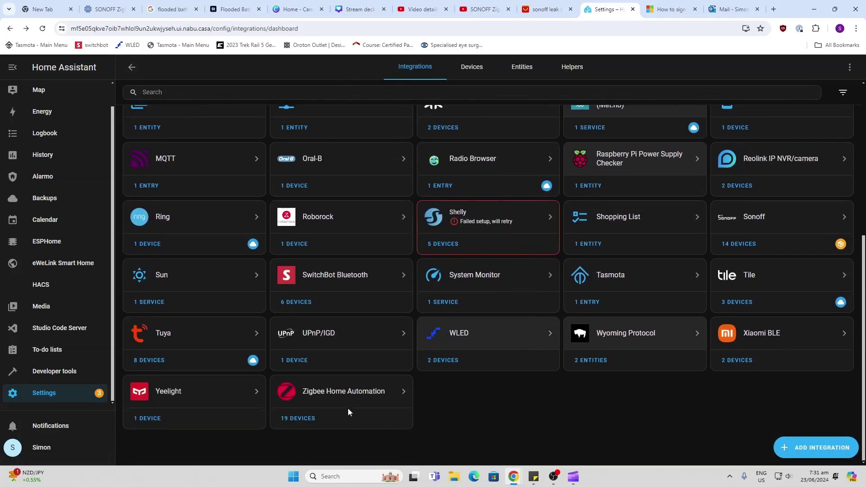
{"action": "left_click", "coordinate": [301, 418]}
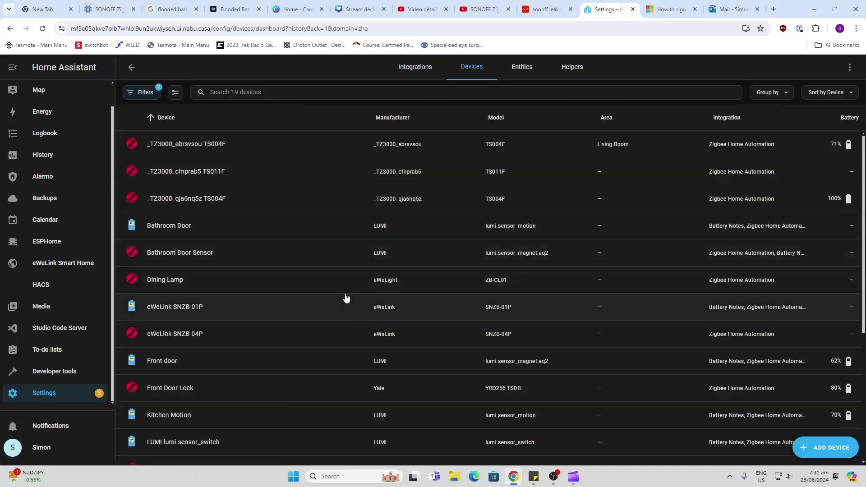
{"action": "scroll", "coordinate": [346, 298], "scroll_direction": "down", "scroll_amount": 5}
{"action": "left_click", "coordinate": [183, 395]}
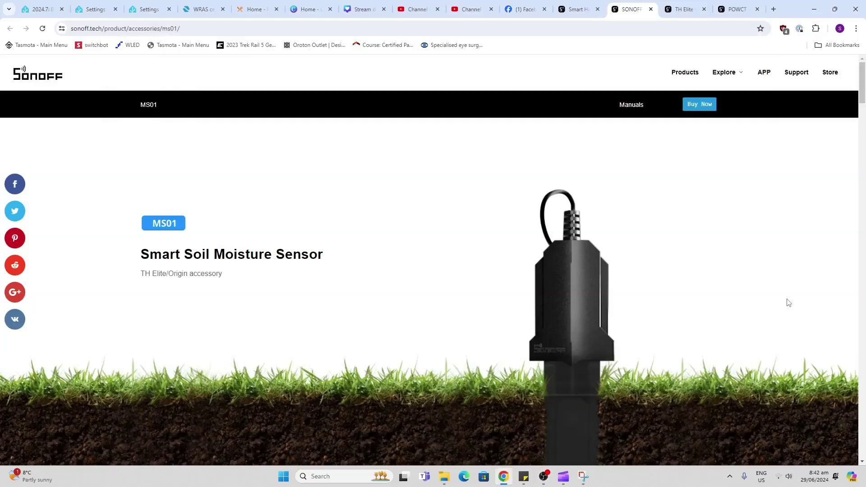
{"action": "scroll", "coordinate": [650, 287], "scroll_direction": "down", "scroll_amount": 1}
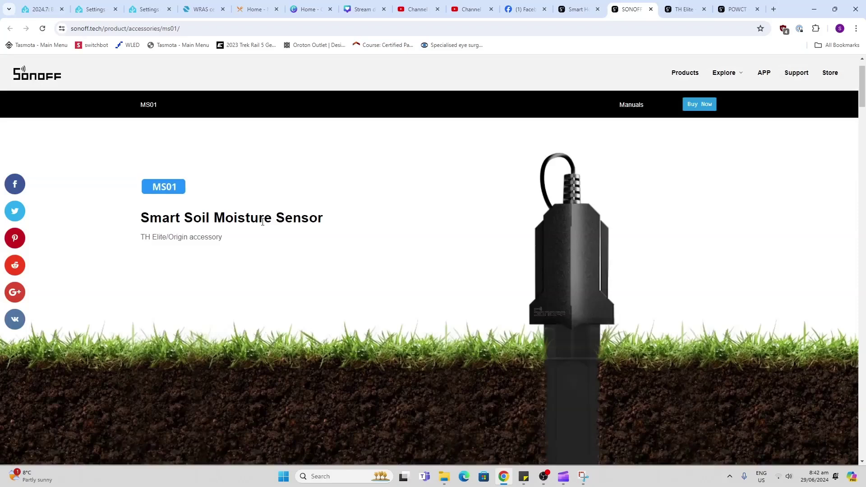
{"action": "scroll", "coordinate": [263, 221], "scroll_direction": "down", "scroll_amount": 9}
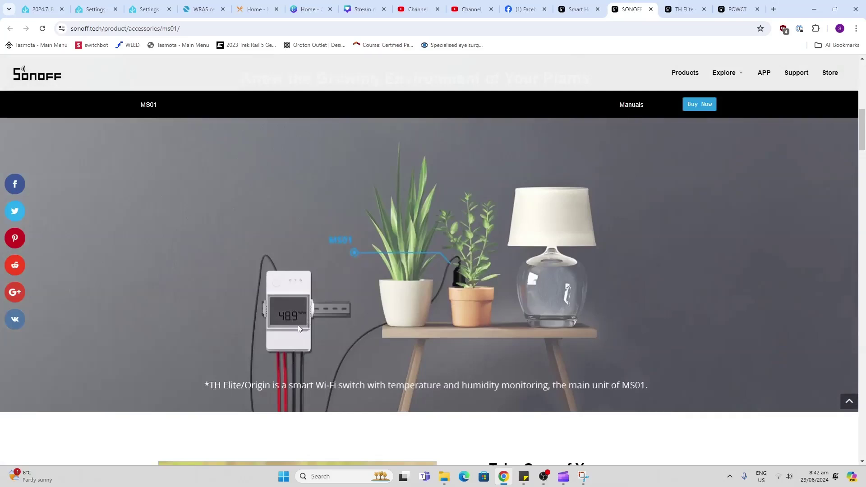
{"action": "scroll", "coordinate": [304, 326], "scroll_direction": "down", "scroll_amount": 7}
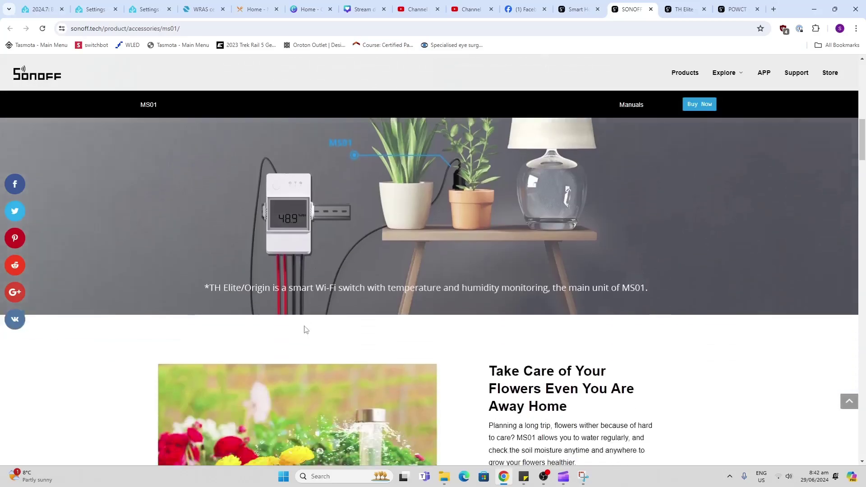
{"action": "scroll", "coordinate": [304, 326], "scroll_direction": "down", "scroll_amount": 9}
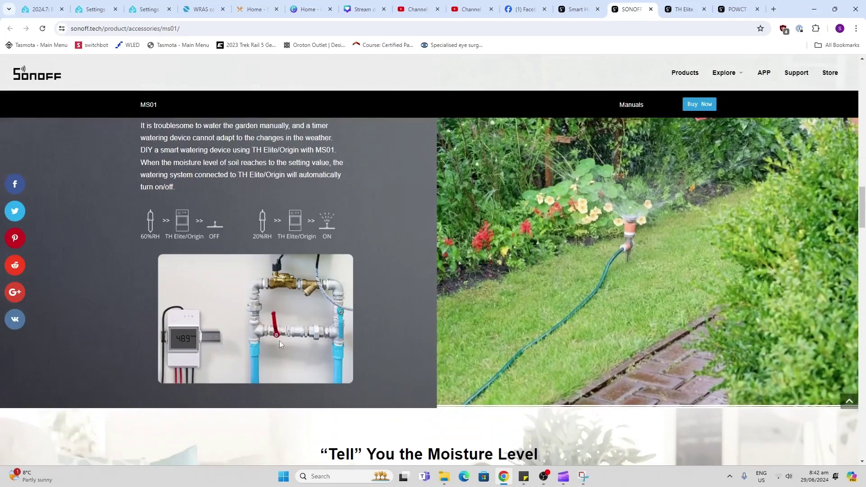
{"action": "scroll", "coordinate": [280, 344], "scroll_direction": "down", "scroll_amount": 17}
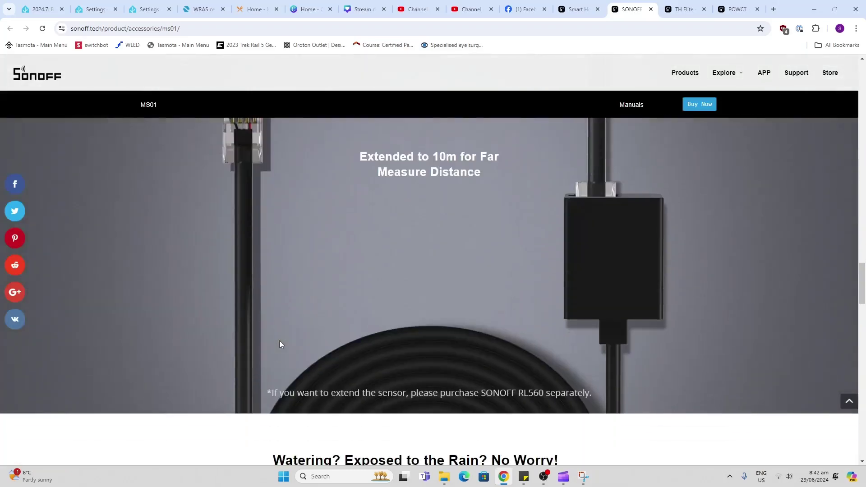
{"action": "scroll", "coordinate": [405, 317], "scroll_direction": "up", "scroll_amount": 1}
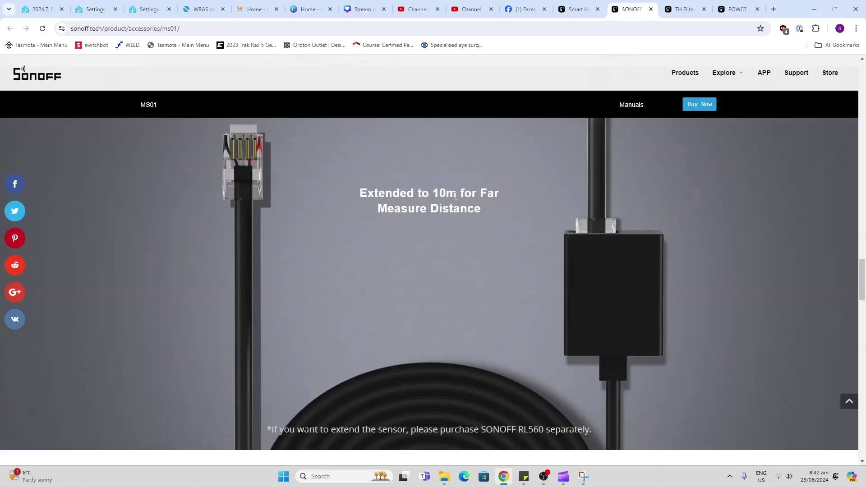
{"action": "scroll", "coordinate": [438, 261], "scroll_direction": "down", "scroll_amount": 12}
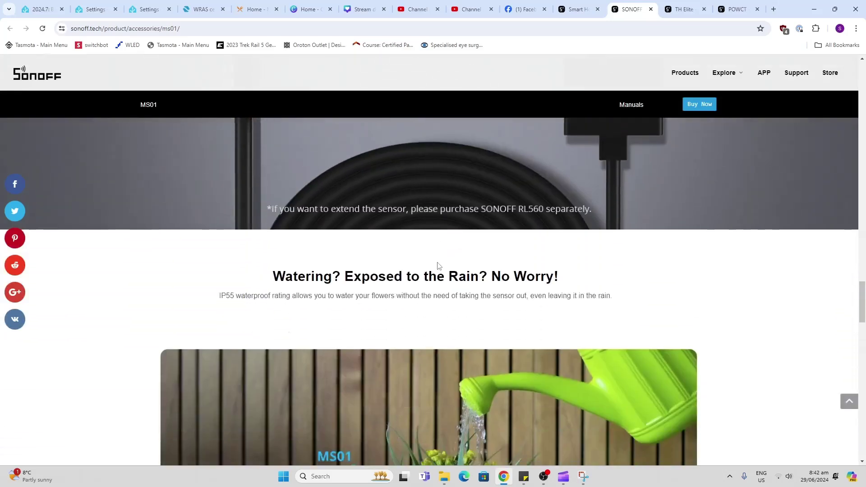
{"action": "scroll", "coordinate": [437, 266], "scroll_direction": "down", "scroll_amount": 5}
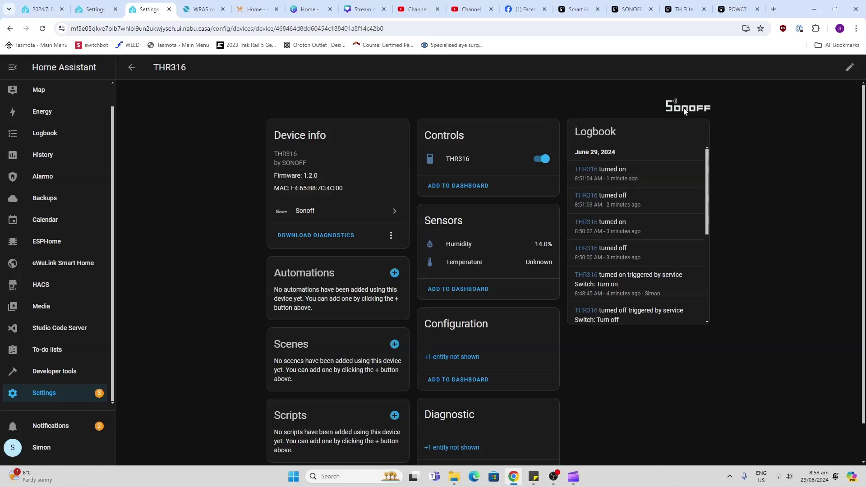
Toggle the THR316 switch off and back on from its Controls card
{"action": "left_click", "coordinate": [544, 163]}
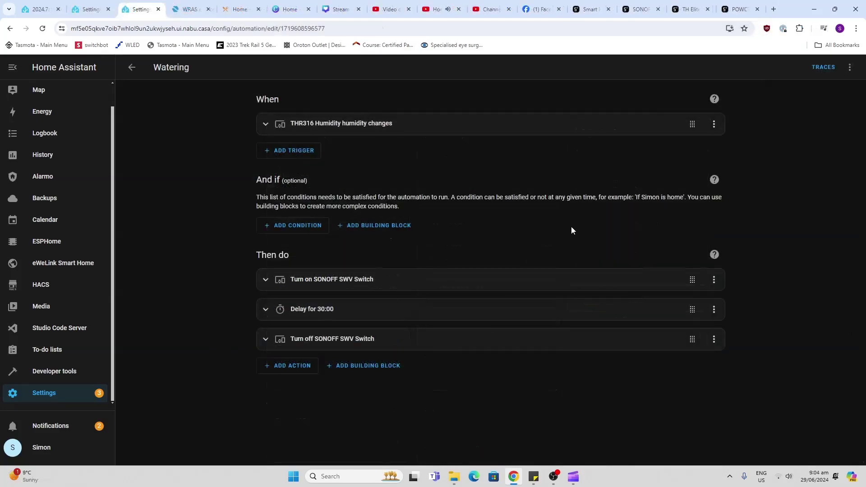
Expand the THR316 humidity-below-20% trigger and the SONOFF SWV turn-on and turn-off actions
{"action": "left_click", "coordinate": [265, 124]}
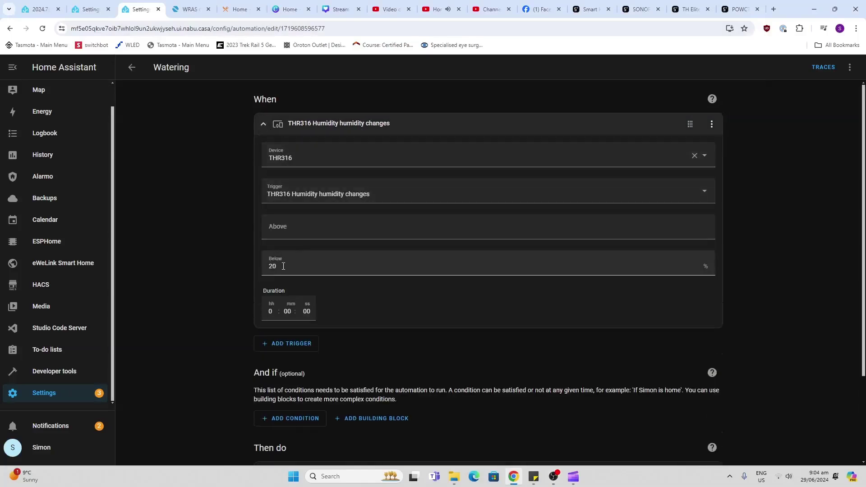
{"action": "scroll", "coordinate": [278, 280], "scroll_direction": "down", "scroll_amount": 3}
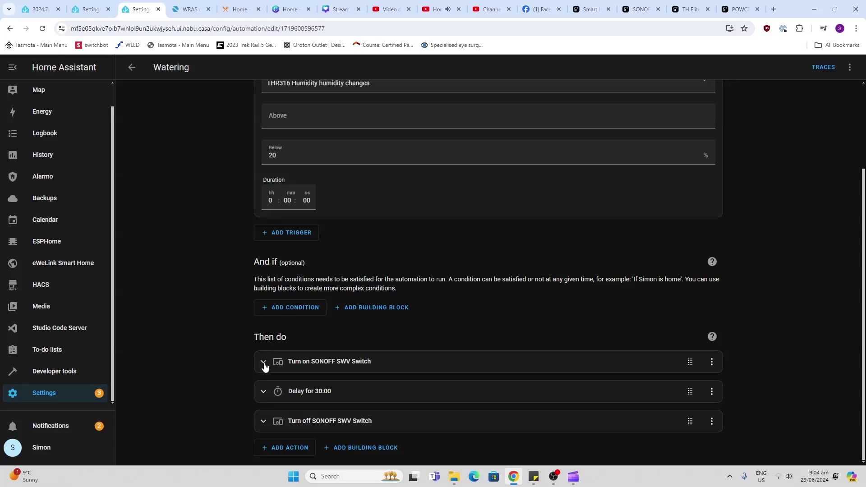
{"action": "left_click", "coordinate": [263, 362]}
{"action": "scroll", "coordinate": [340, 374], "scroll_direction": "down", "scroll_amount": 2}
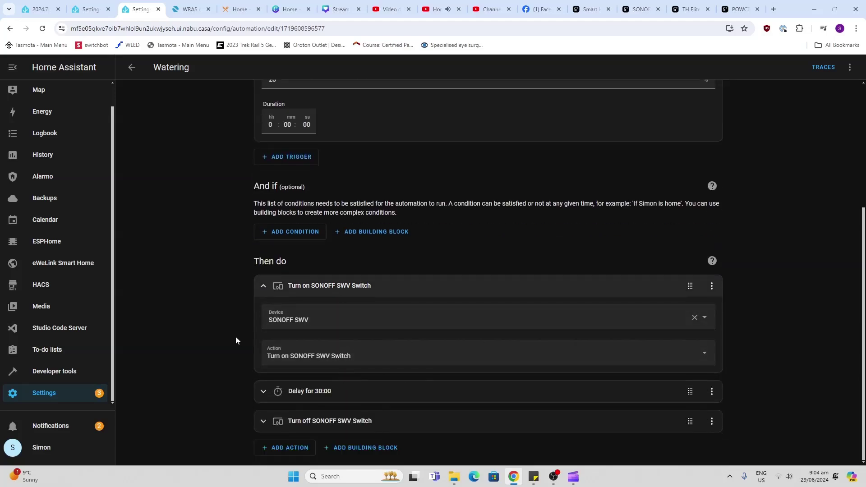
{"action": "left_click", "coordinate": [263, 422]}
{"action": "scroll", "coordinate": [393, 400], "scroll_direction": "down", "scroll_amount": 2}
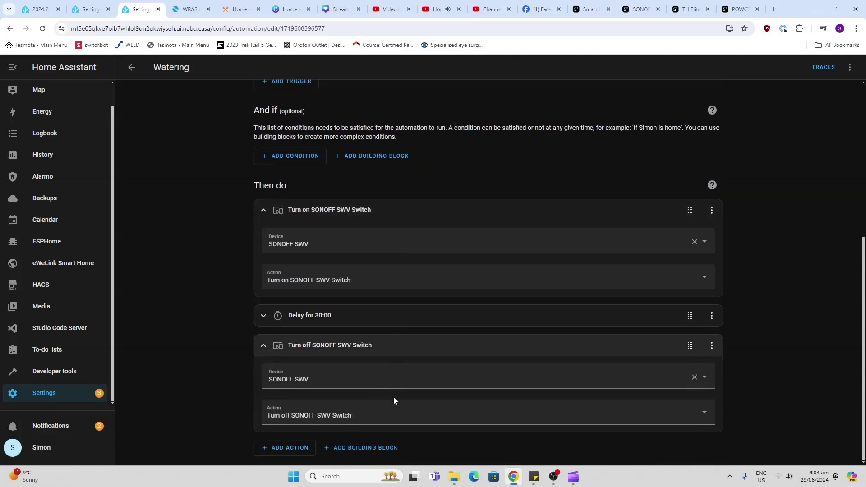